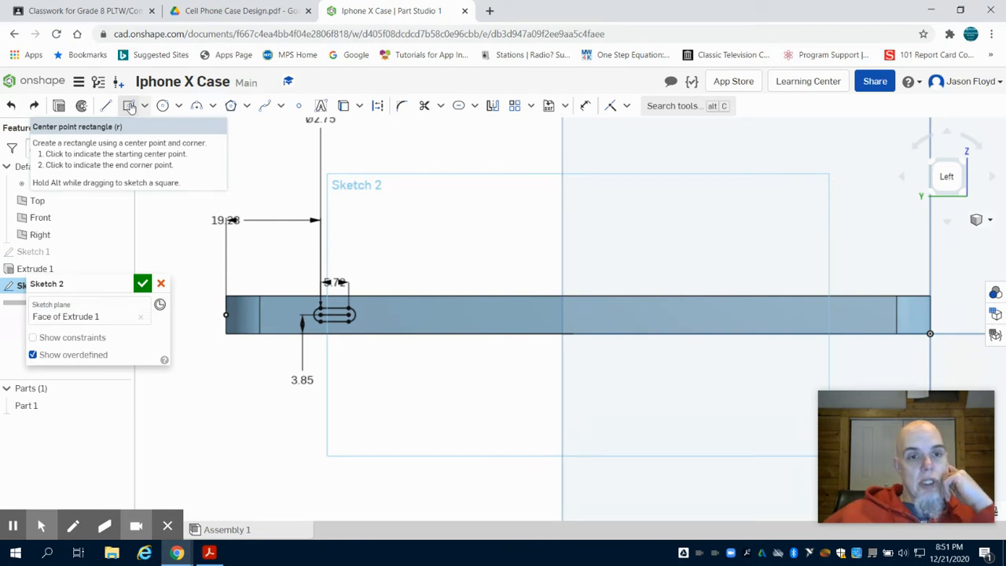
- Sketch a center point rectangle 24.01 mm wide and 3 mm high on the case's side face, beside the existing slot
{"action": "left_click", "coordinate": [129, 106]}
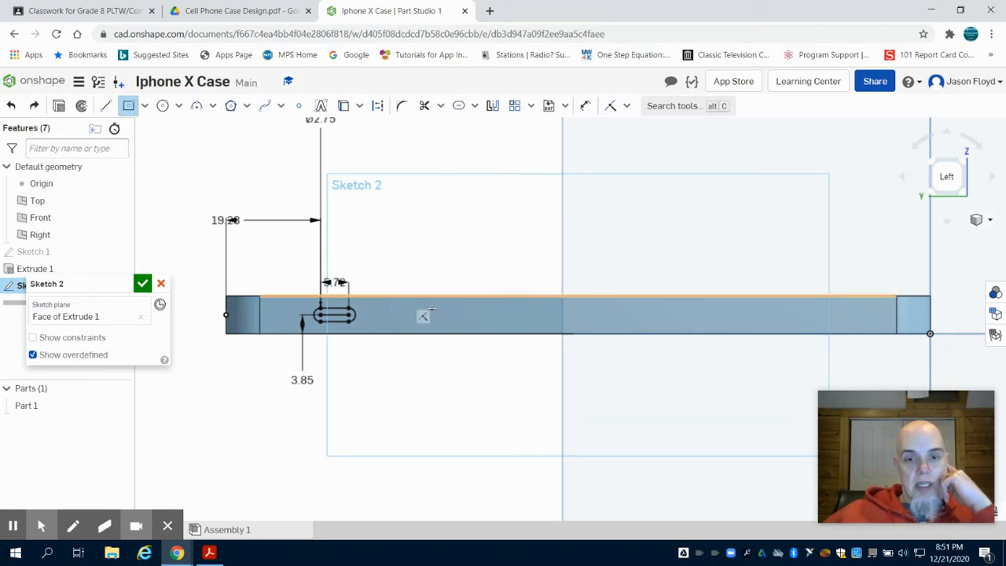
{"action": "left_click", "coordinate": [487, 315]}
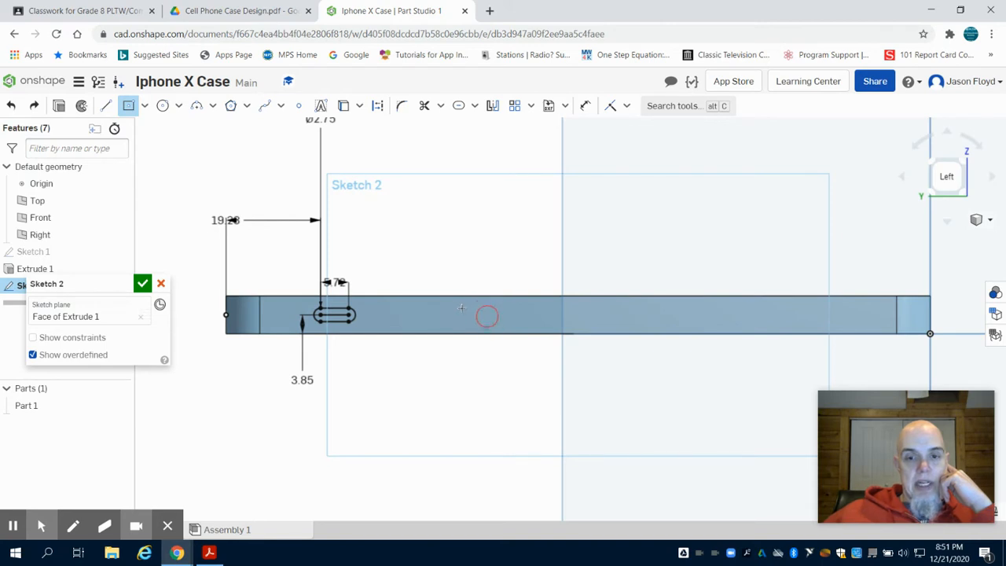
{"action": "left_click", "coordinate": [407, 307]}
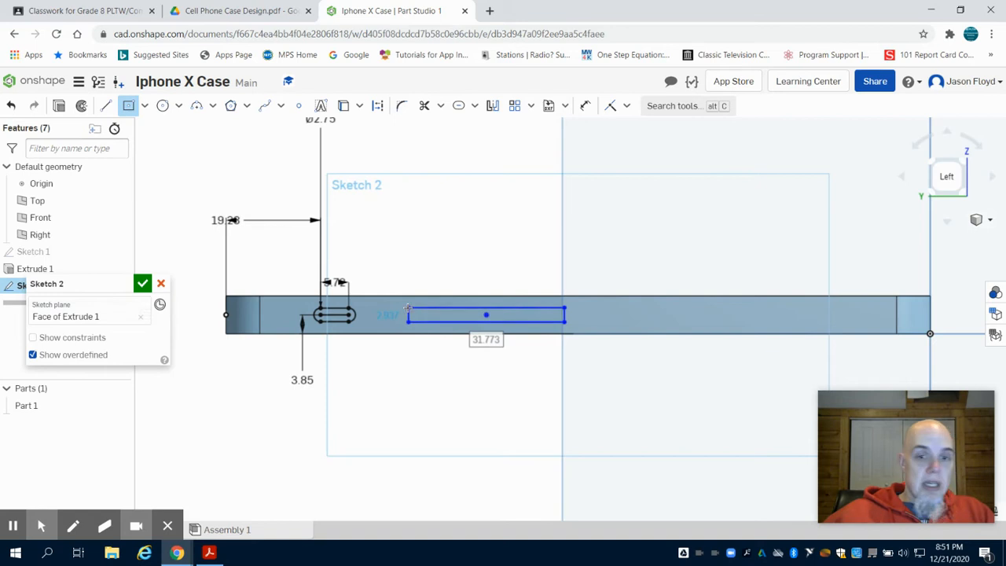
{"action": "type", "text": "24.01"}
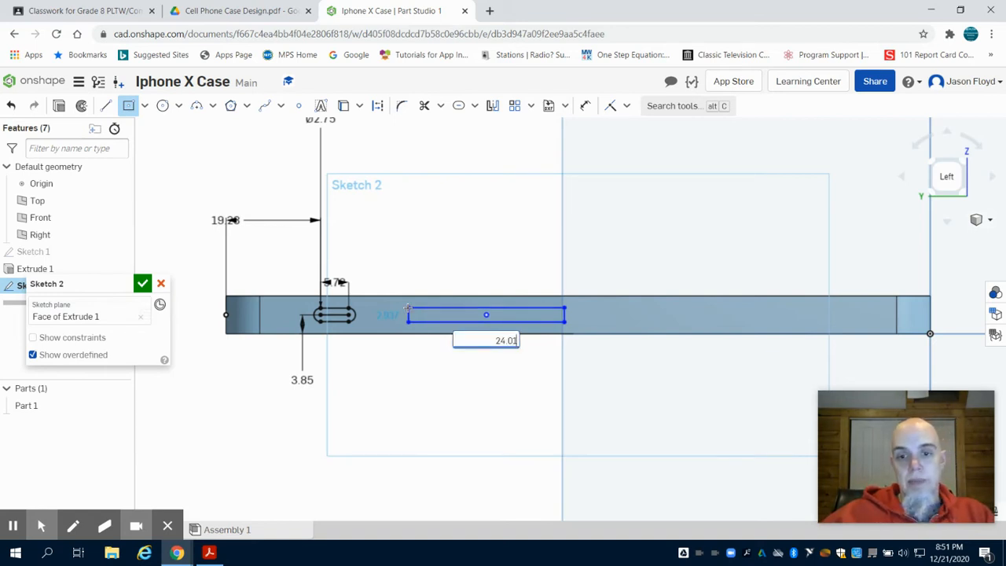
{"action": "key", "text": "Tab"}
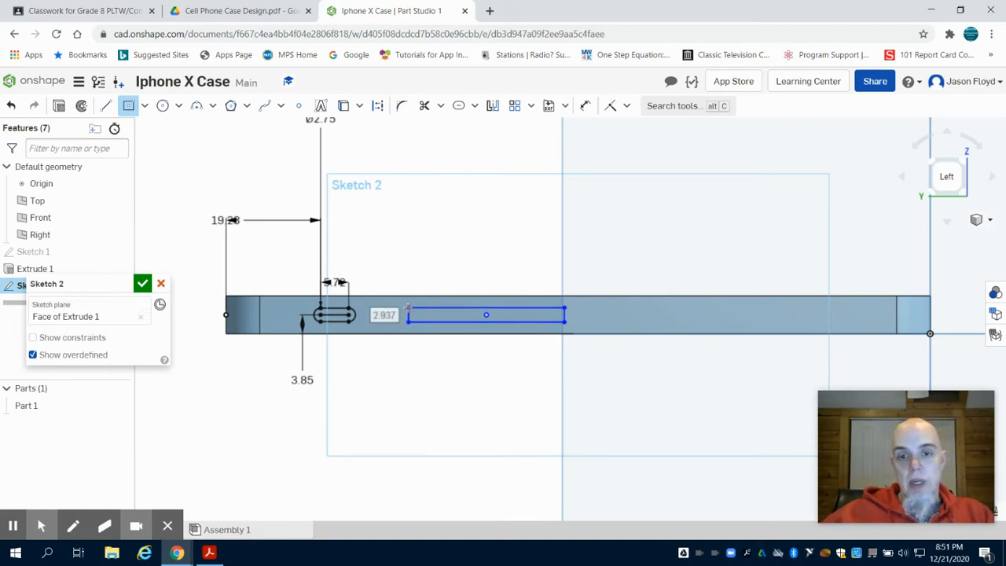
{"action": "type", "text": "3"}
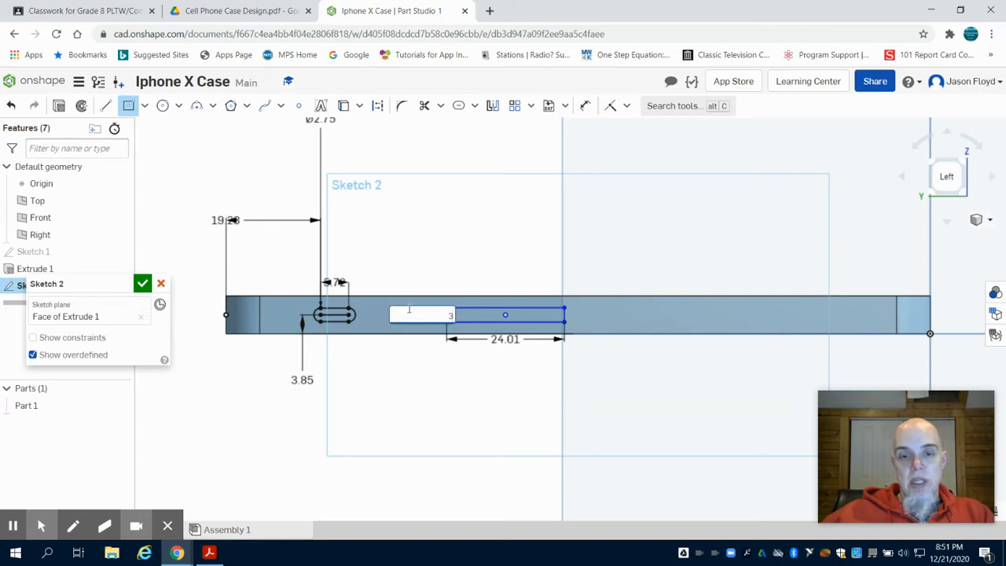
{"action": "key", "text": "Return"}
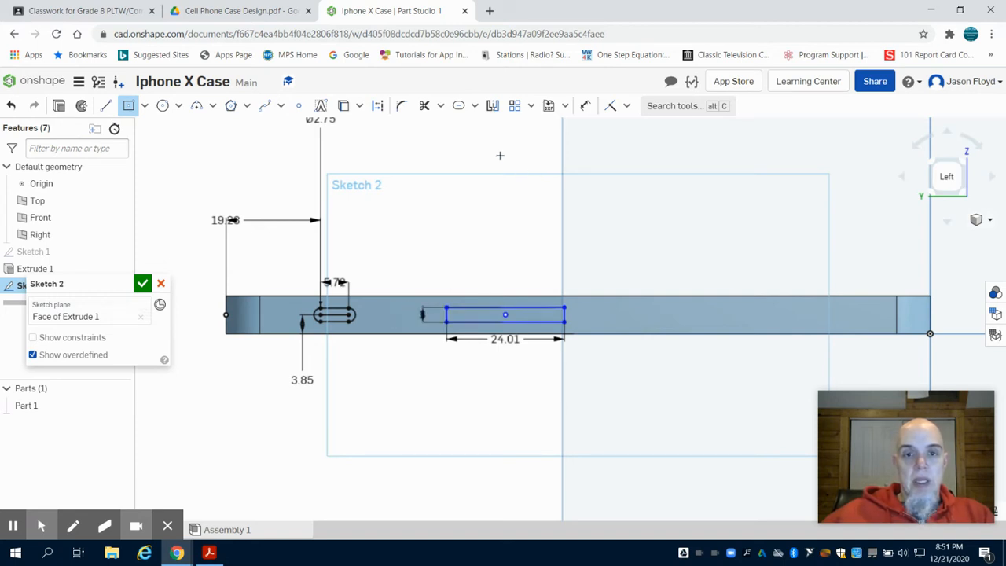
- Dimension the rectangle's center point 3.85 mm above the lower edge of the case's side face
{"action": "left_click", "coordinate": [585, 105]}
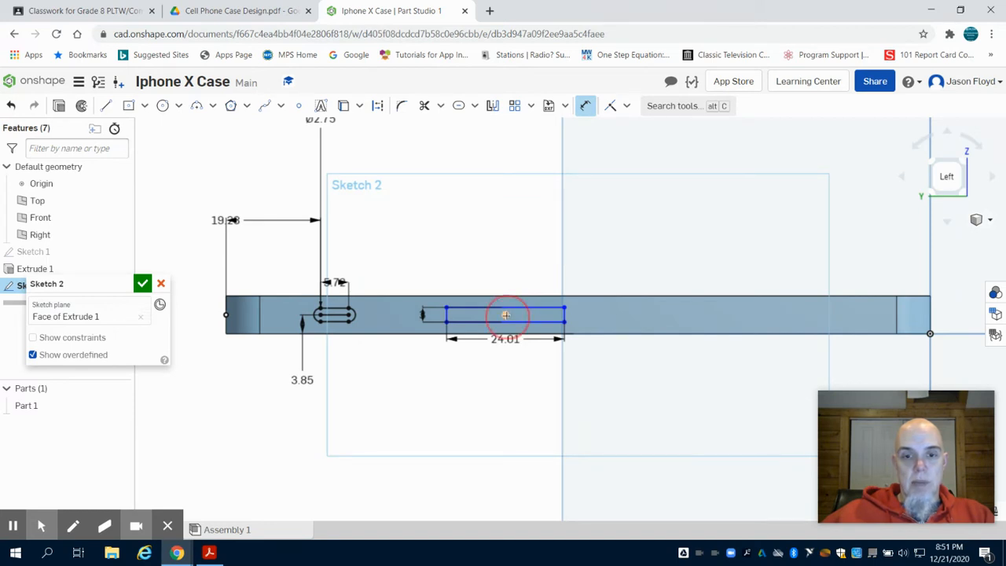
{"action": "left_click", "coordinate": [532, 333]}
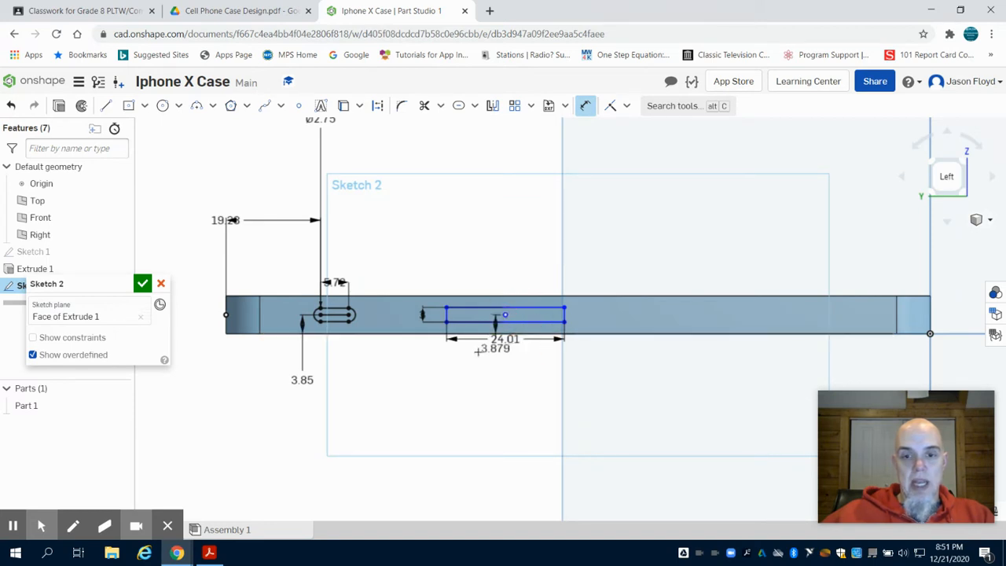
{"action": "left_click", "coordinate": [408, 354]}
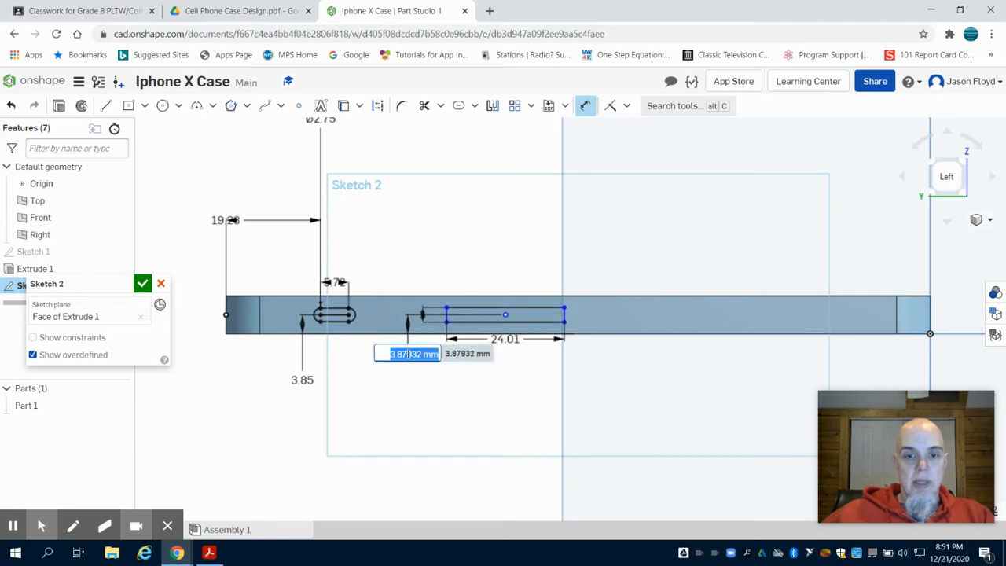
{"action": "key", "text": "BackSpace"}
{"action": "type", "text": "3.85"}
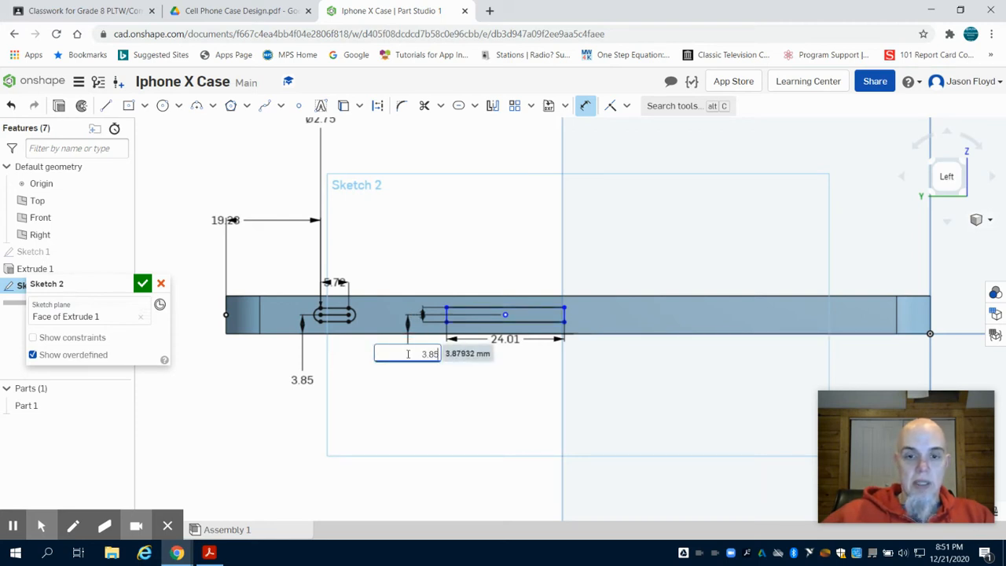
{"action": "key", "text": "Return"}
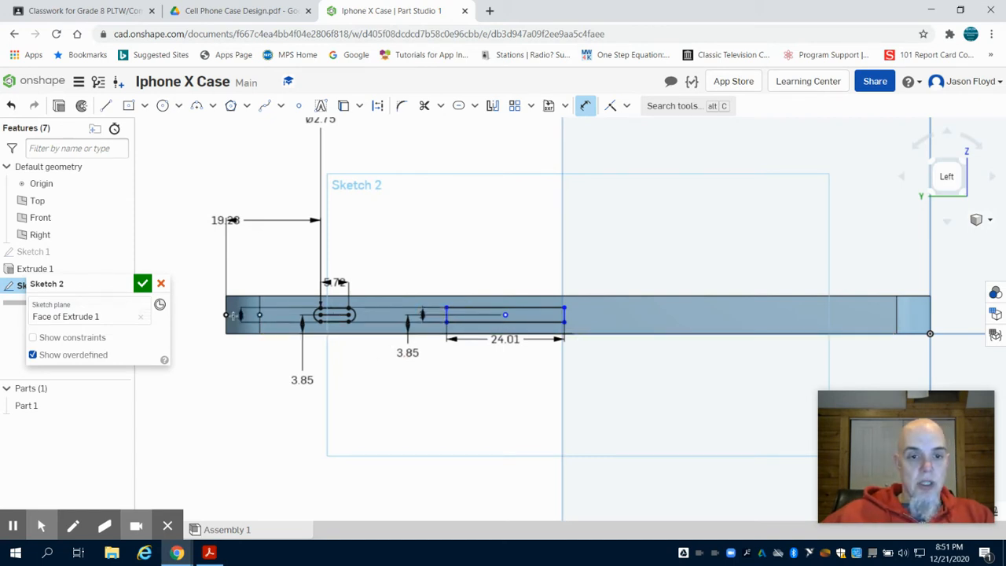
- Dimension the rectangle's near side 29.38 mm from the case end closest to the slot, and finish the sketch
{"action": "left_click", "coordinate": [226, 316]}
{"action": "left_click", "coordinate": [446, 308]}
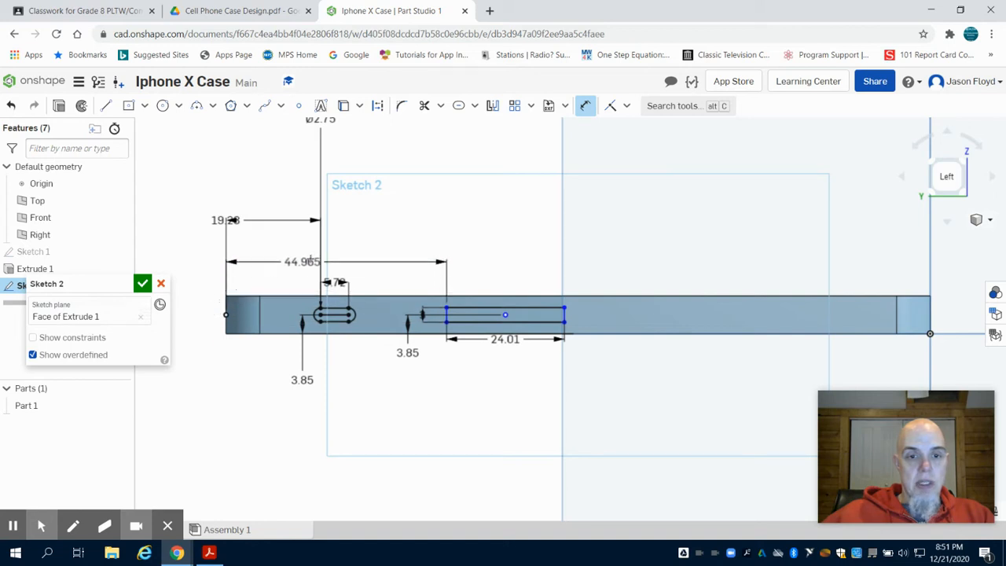
{"action": "left_click", "coordinate": [331, 252]}
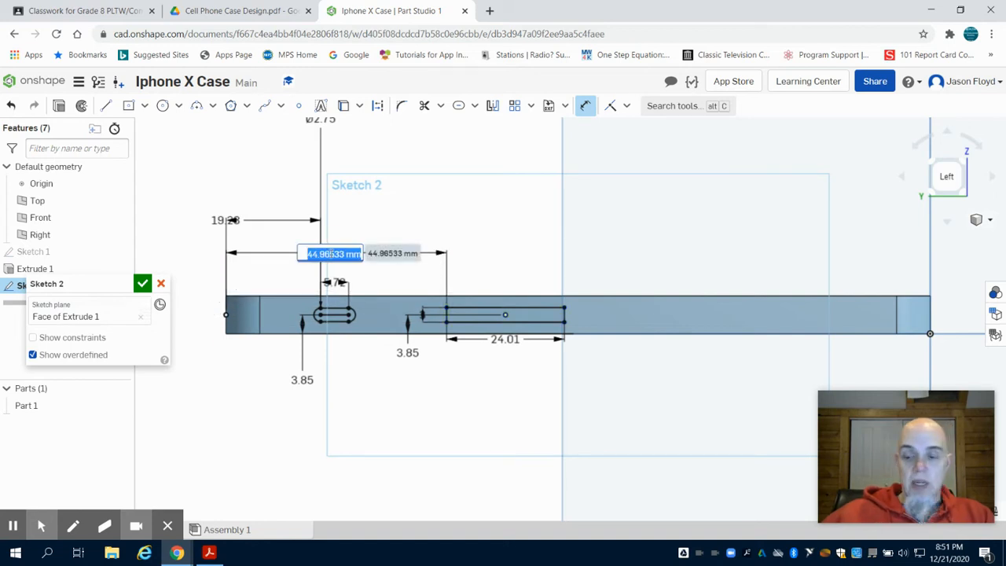
{"action": "type", "text": "29.38"}
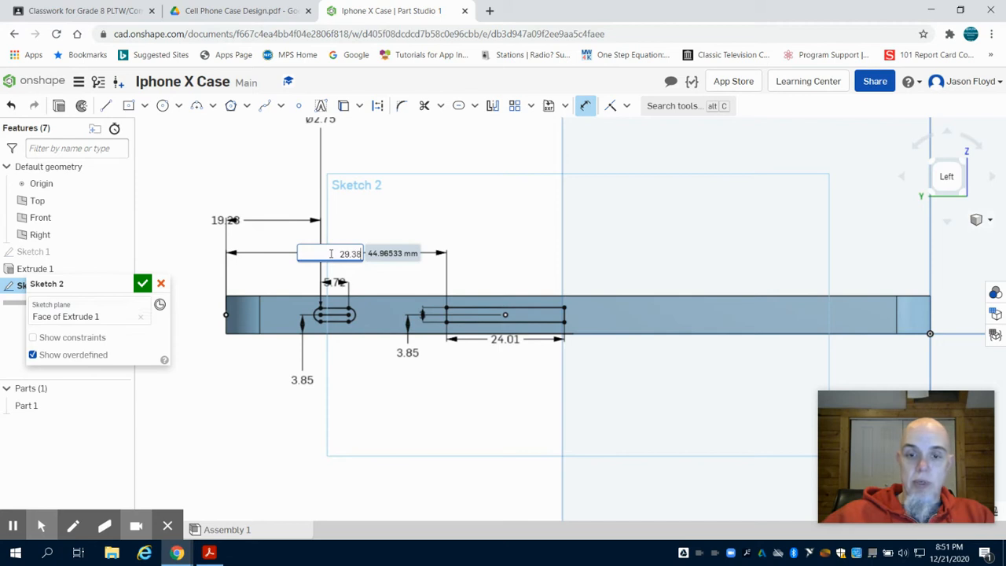
{"action": "key", "text": "Return"}
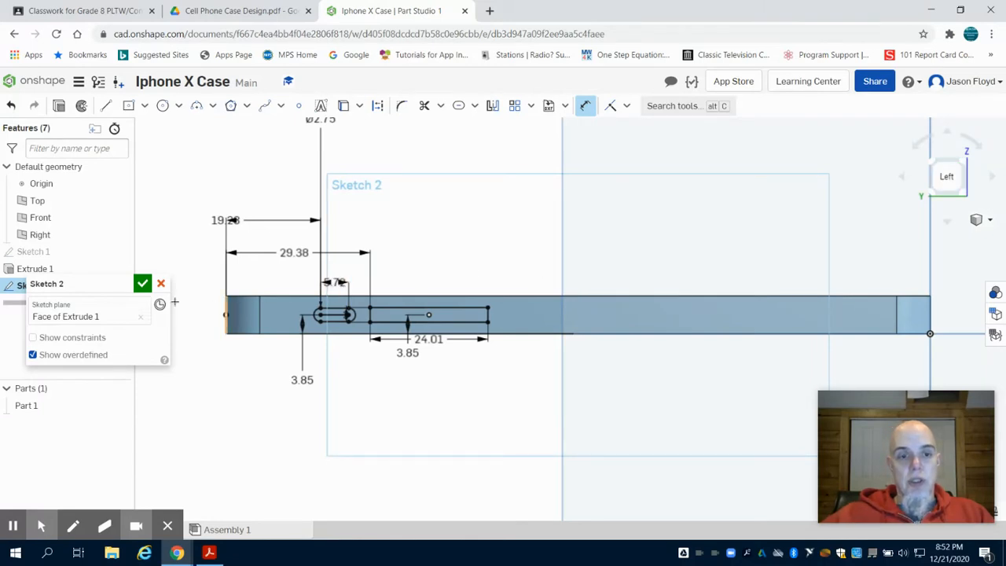
{"action": "left_click", "coordinate": [141, 285]}
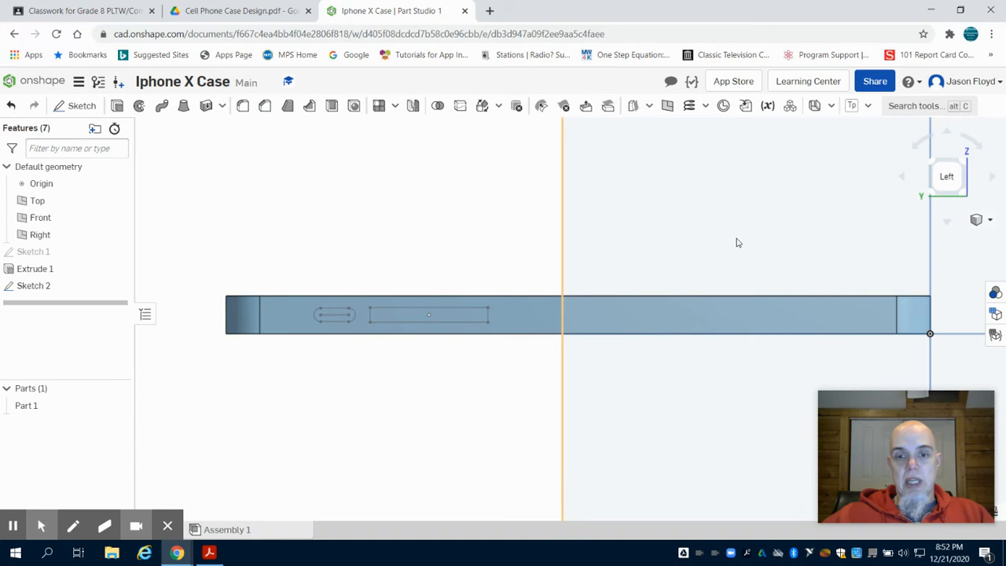
- Shell the phone body by removing its top face, with a 1 mm thickness and the shell direction flipped outward
{"action": "left_click", "coordinate": [962, 165]}
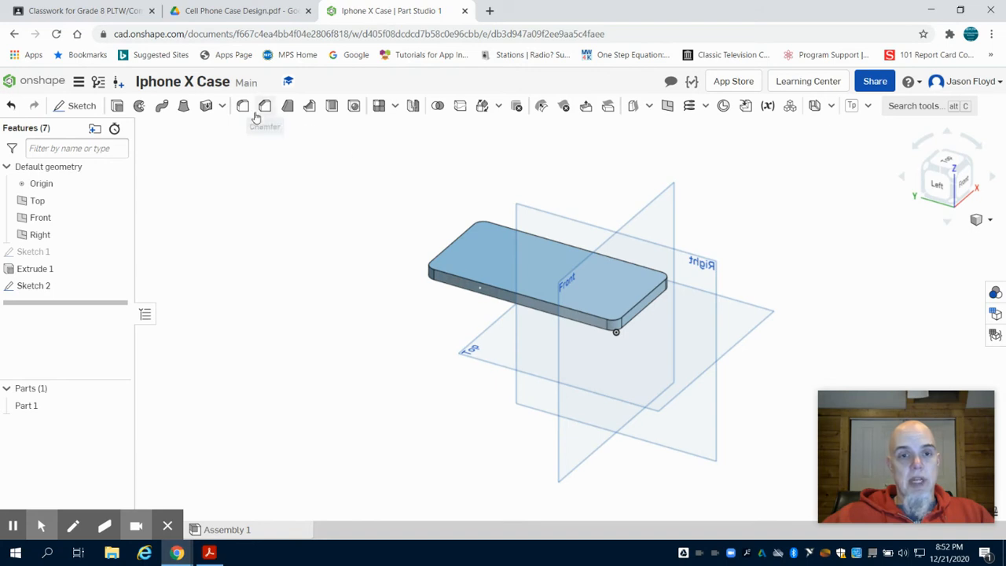
{"action": "left_click", "coordinate": [332, 106]}
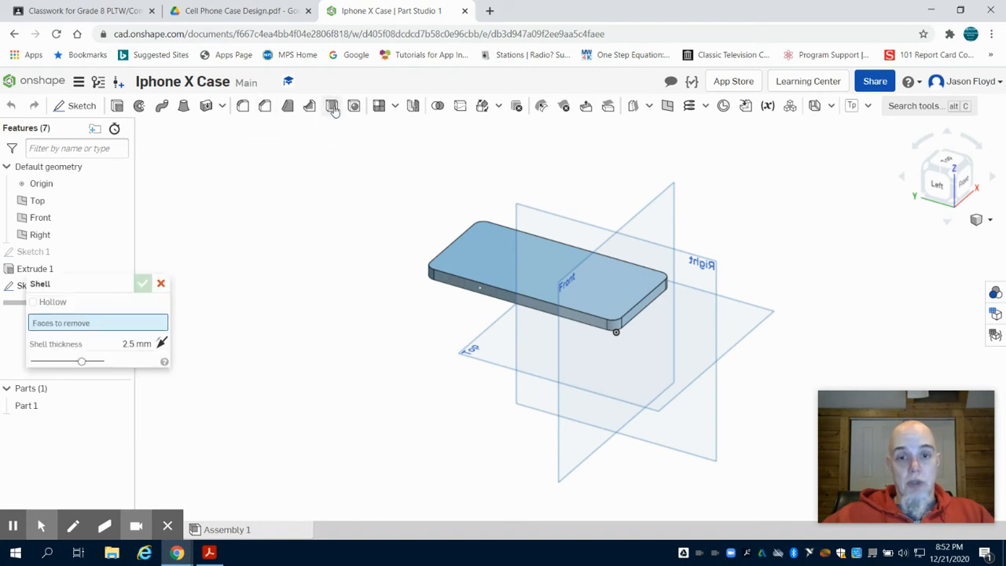
{"action": "left_click", "coordinate": [484, 252]}
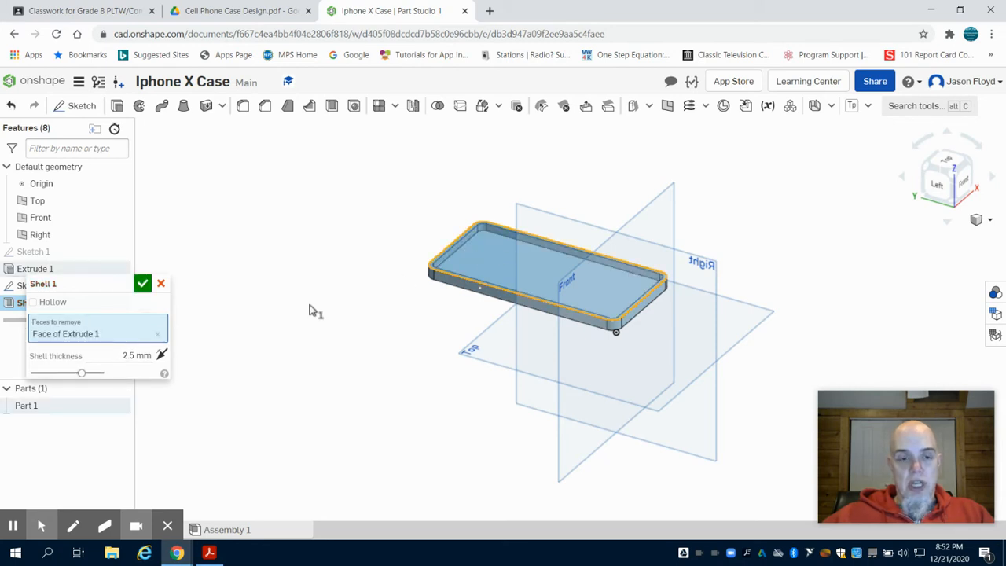
{"action": "left_click", "coordinate": [134, 354]}
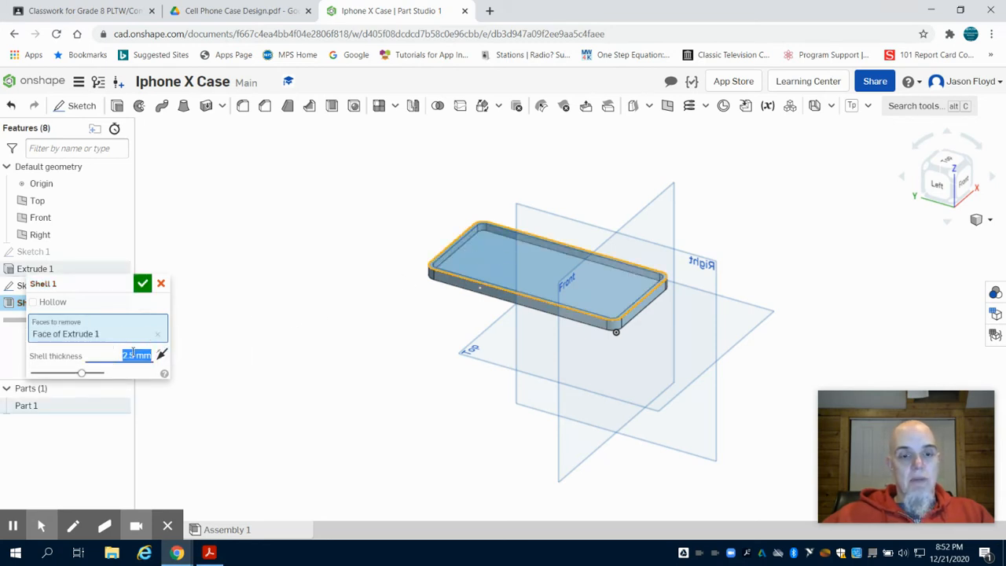
{"action": "type", "text": "1"}
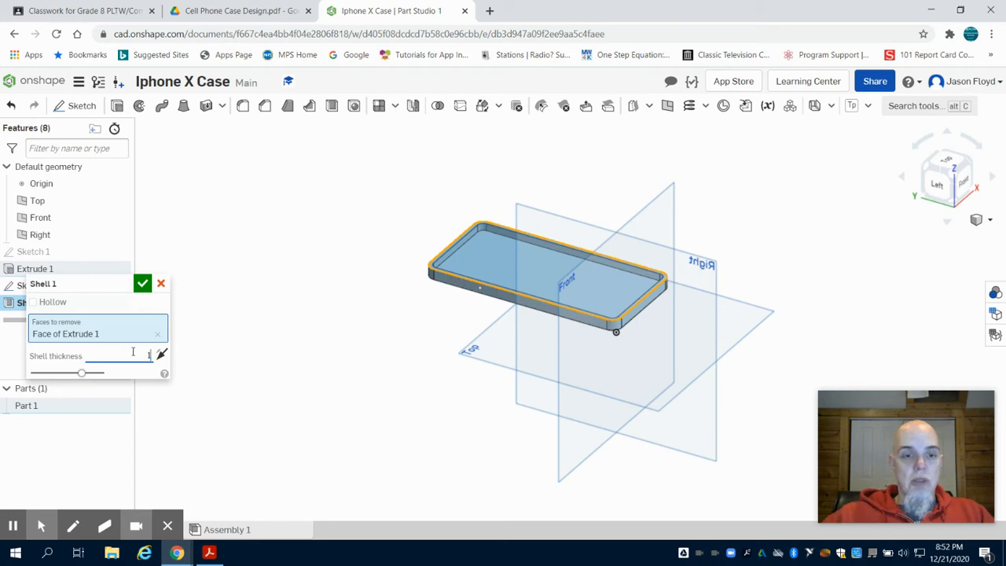
{"action": "key", "text": "Return"}
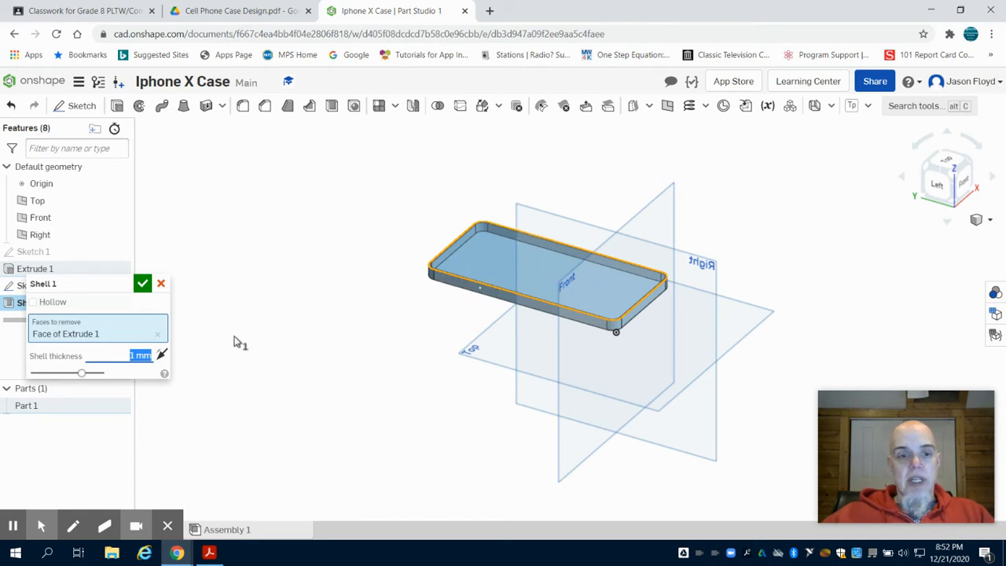
{"action": "left_click", "coordinate": [161, 355]}
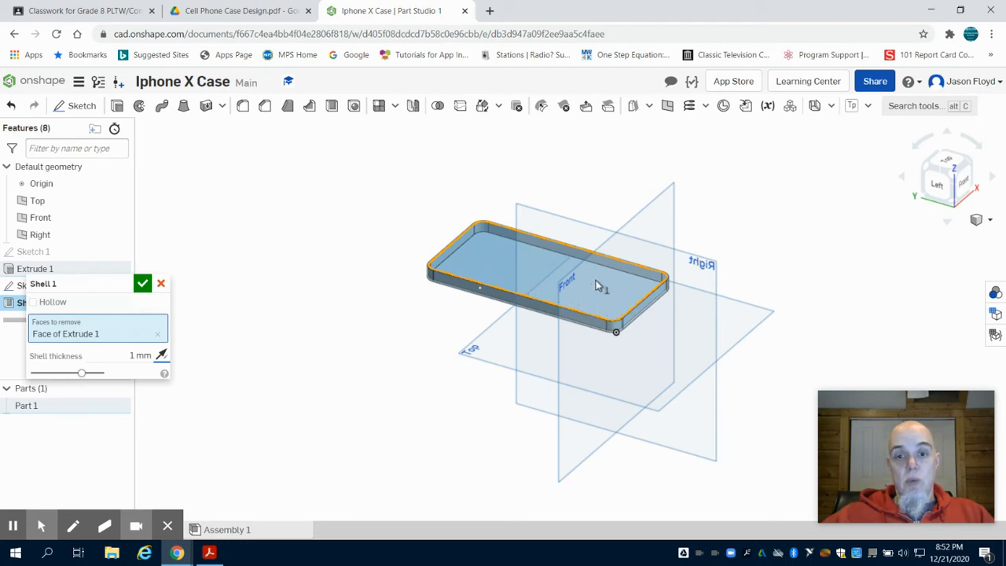
{"action": "left_click", "coordinate": [143, 283]}
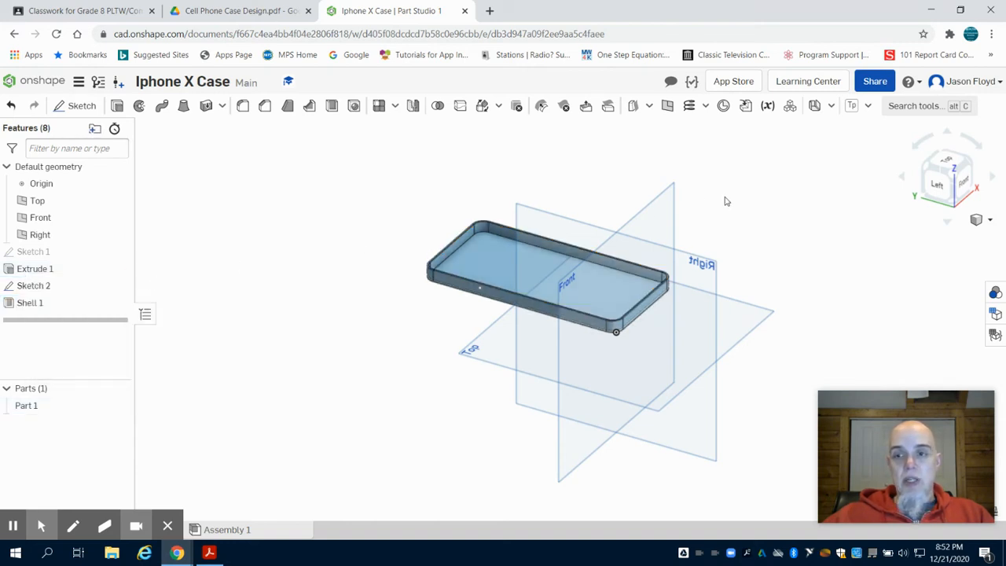
- Start a new sketch on the shelled case's long side face, where the slot and rectangle outlines lie
{"action": "right_click_drag", "start_coordinate": [802, 187], "coordinate": [851, 184]}
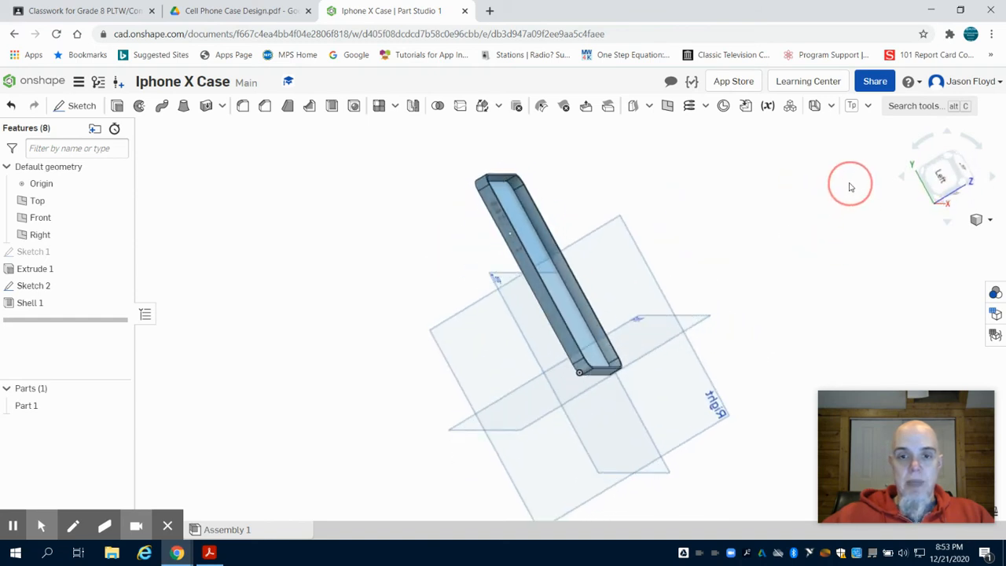
{"action": "left_click", "coordinate": [939, 180]}
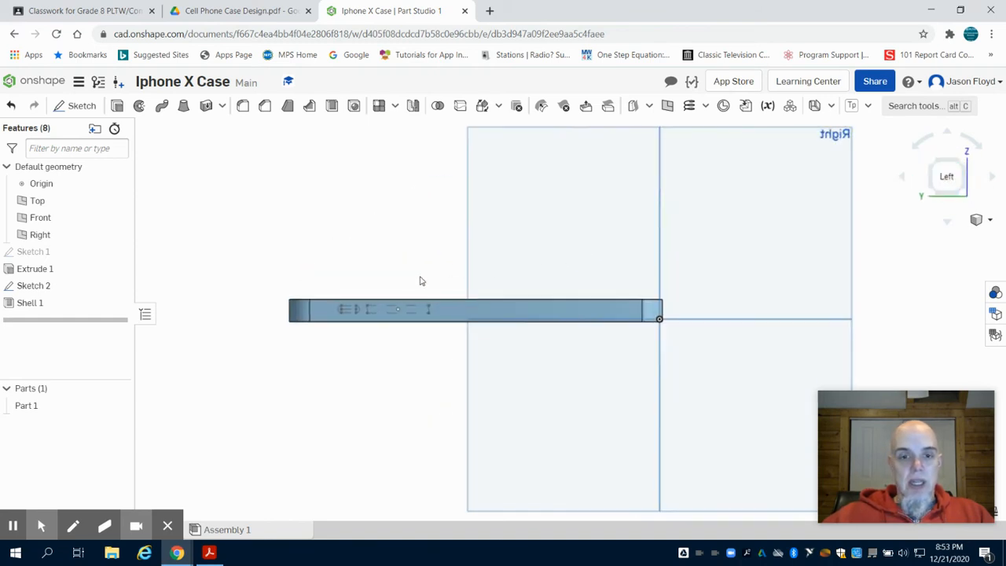
{"action": "scroll", "coordinate": [328, 283], "scroll_direction": "up", "scroll_amount": 5}
{"action": "scroll", "coordinate": [316, 284], "scroll_direction": "up", "scroll_amount": 1}
{"action": "scroll", "coordinate": [364, 271], "scroll_direction": "down", "scroll_amount": 1}
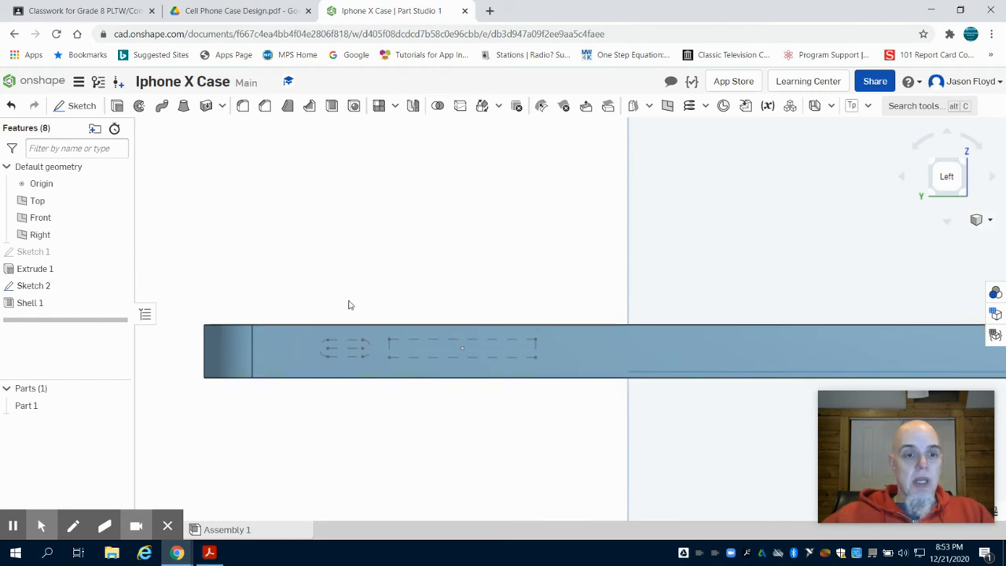
{"action": "left_click", "coordinate": [88, 108]}
{"action": "left_click", "coordinate": [571, 344]}
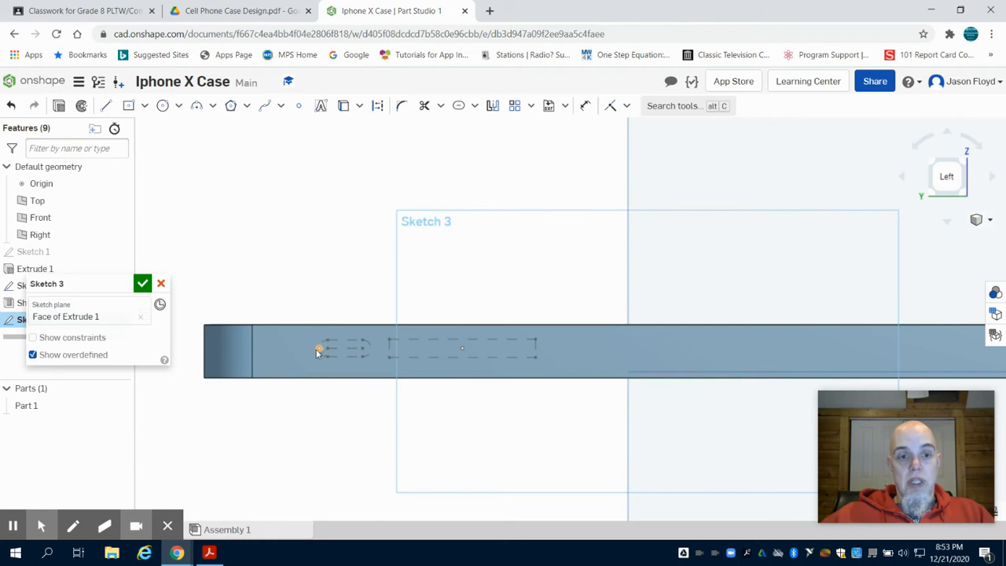
- Trace the earlier slot's centerline with a line and create a 2.75 mm diameter slot around it
{"action": "left_click", "coordinate": [106, 106]}
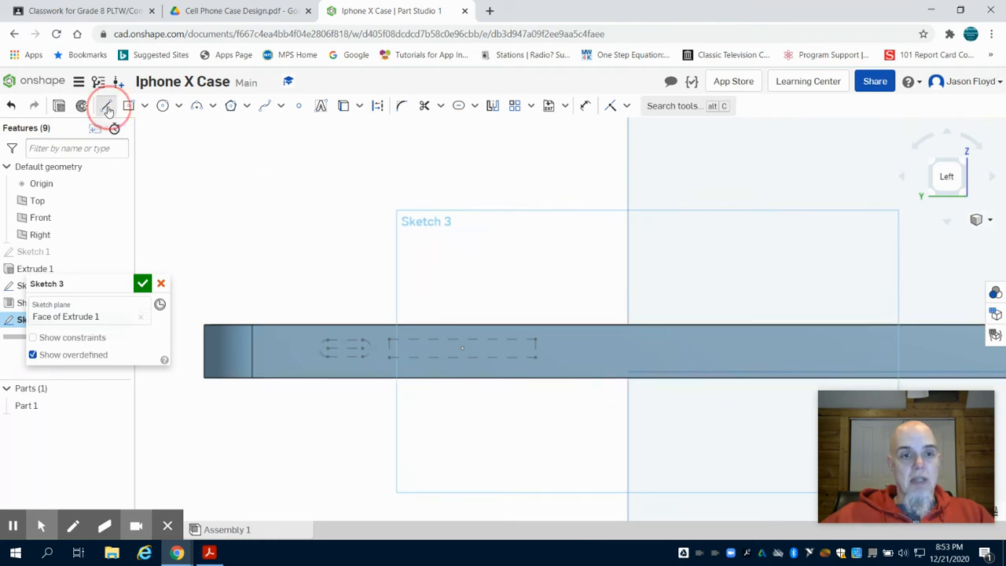
{"action": "left_click", "coordinate": [326, 348]}
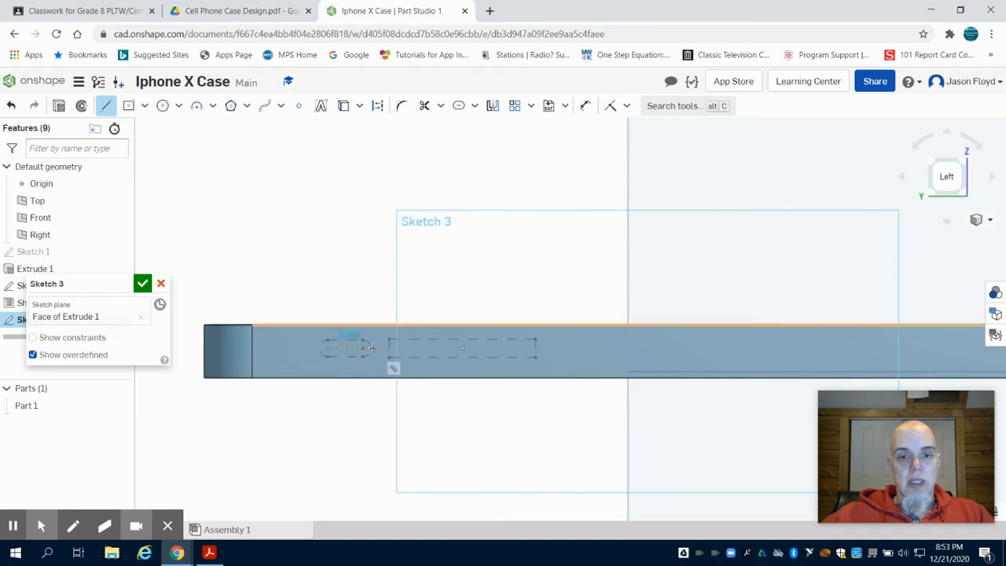
{"action": "left_click", "coordinate": [362, 348]}
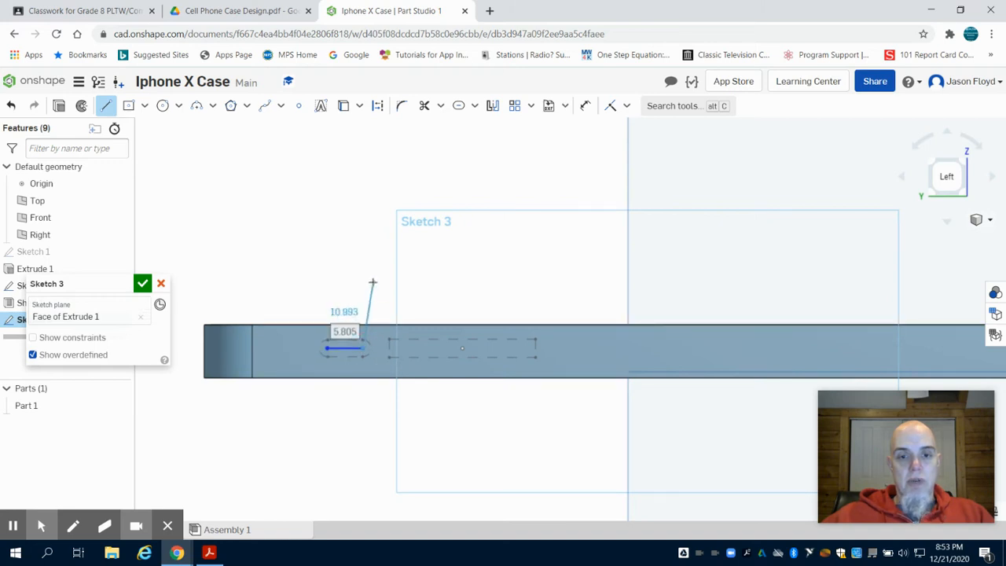
{"action": "key", "text": "Escape"}
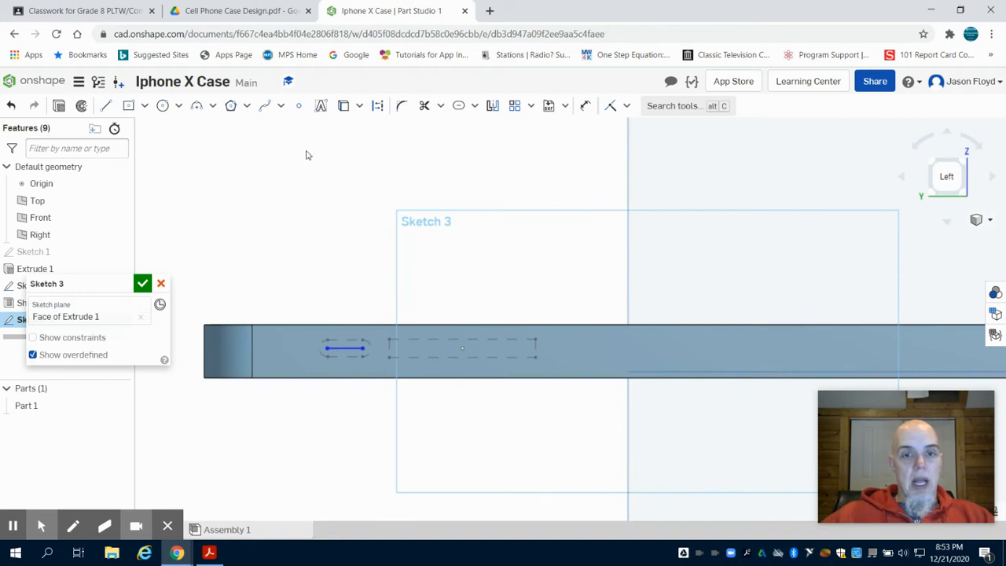
{"action": "left_click", "coordinate": [458, 105]}
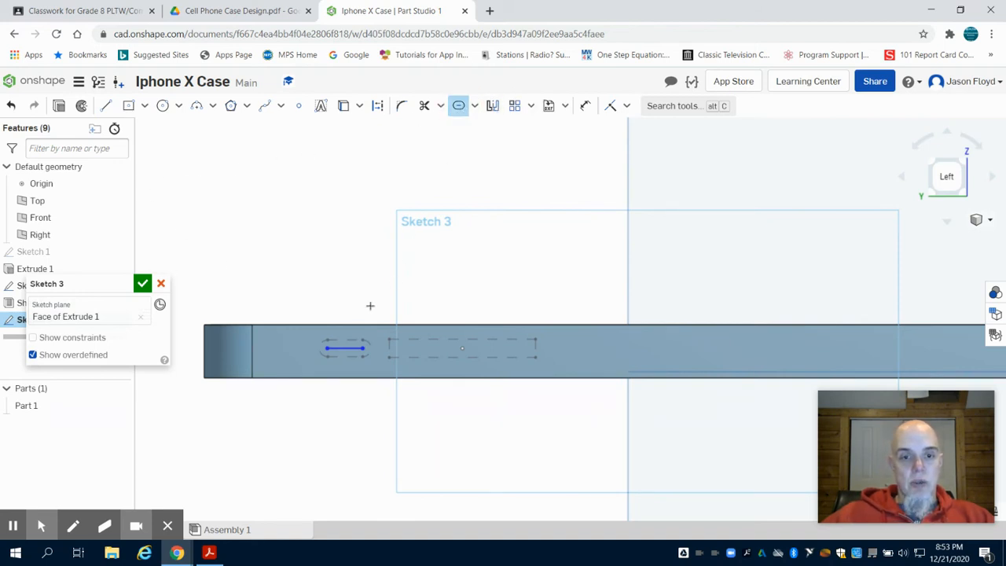
{"action": "left_click", "coordinate": [345, 347]}
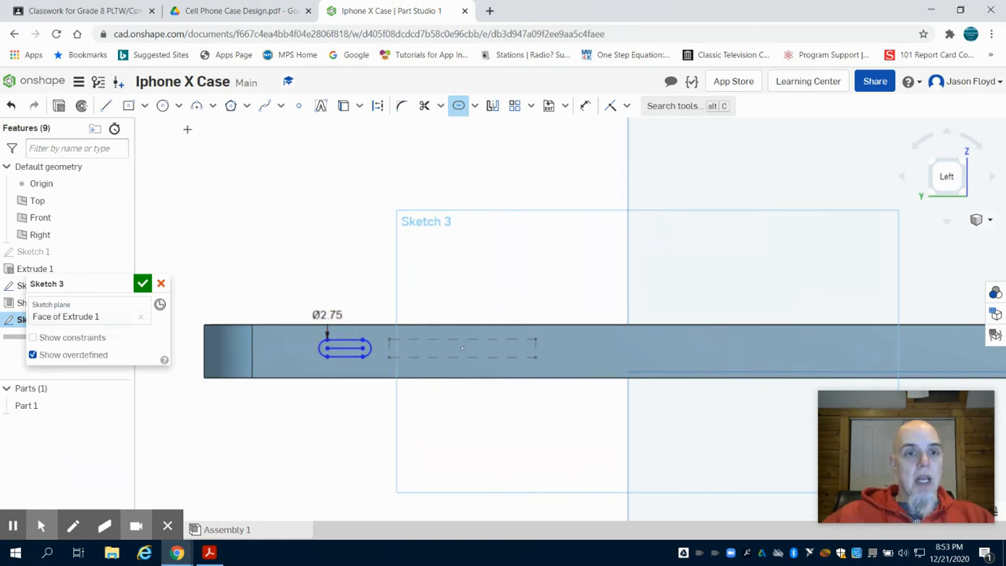
- Draw a rectangle about 23.7 by 3.2 mm over the earlier rectangle outline, starting from its center point
{"action": "left_click", "coordinate": [128, 105]}
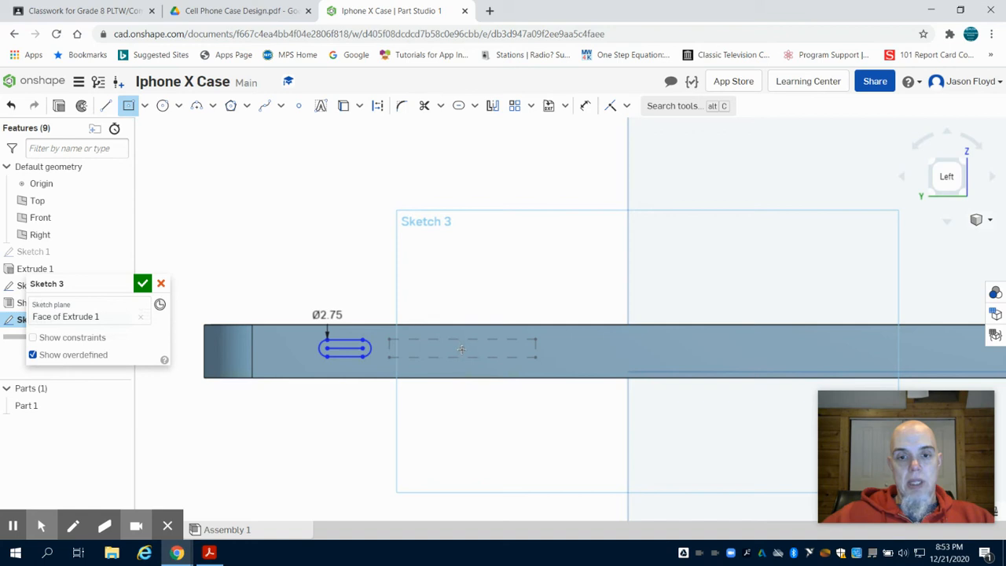
{"action": "left_click", "coordinate": [462, 348]}
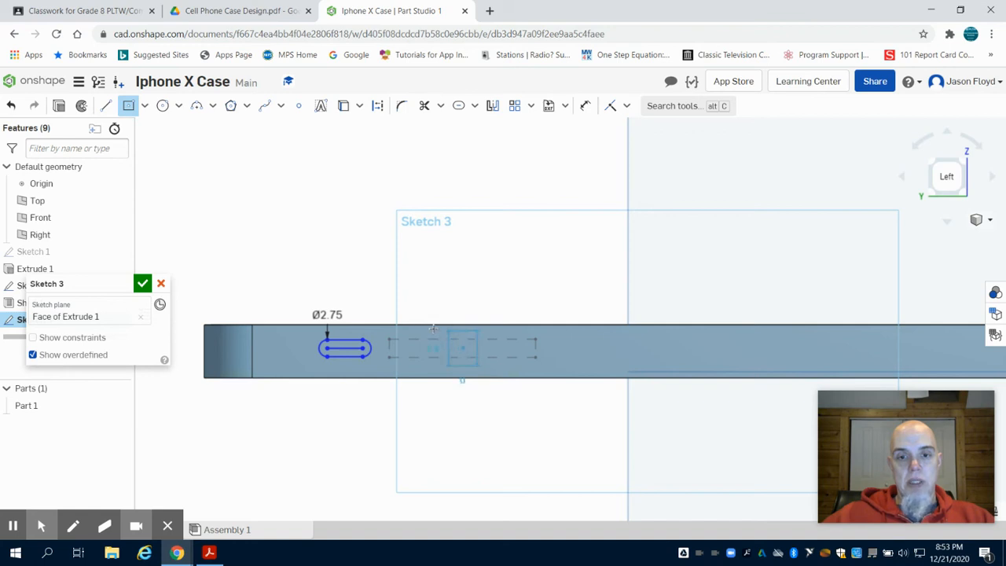
{"action": "left_click", "coordinate": [390, 340]}
{"action": "left_click", "coordinate": [389, 338]}
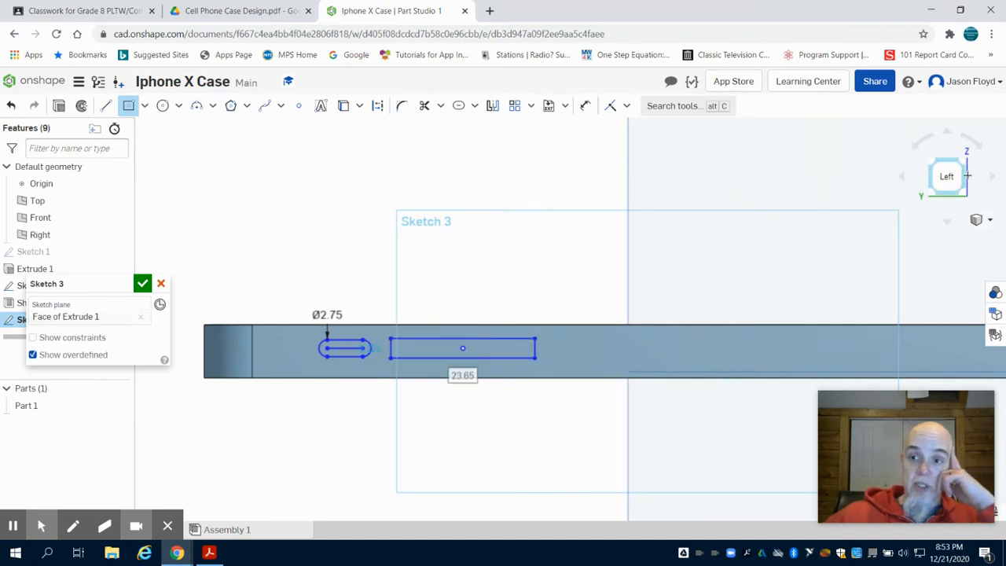
- Extrude the slot and rectangle sketch as a removal, 1 mm deep, to cut both openings through the case's side wall
{"action": "left_click", "coordinate": [964, 162]}
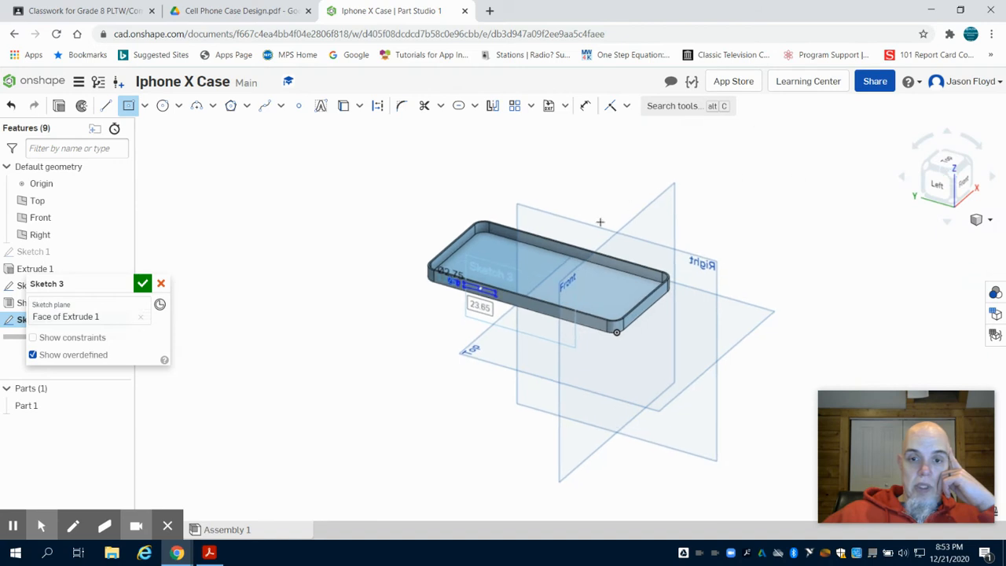
{"action": "scroll", "coordinate": [403, 289], "scroll_direction": "up", "scroll_amount": 5}
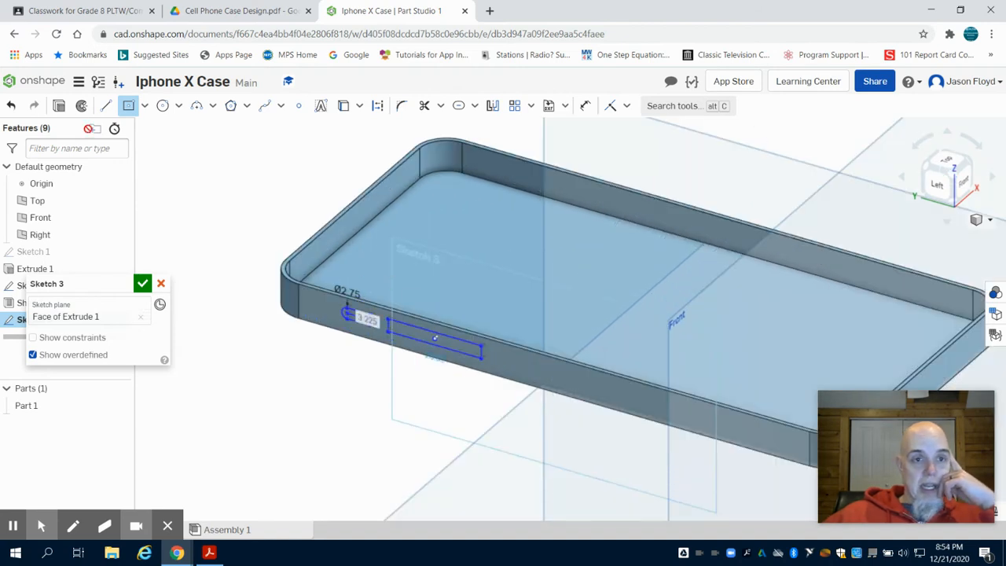
{"action": "left_click", "coordinate": [59, 107]}
{"action": "key", "text": "shift+e"}
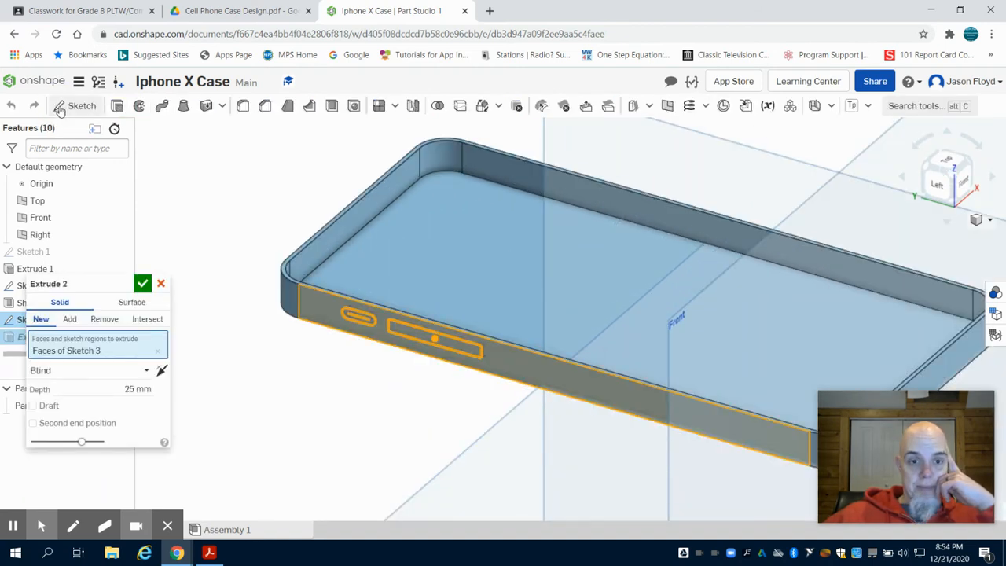
{"action": "left_click", "coordinate": [101, 319]}
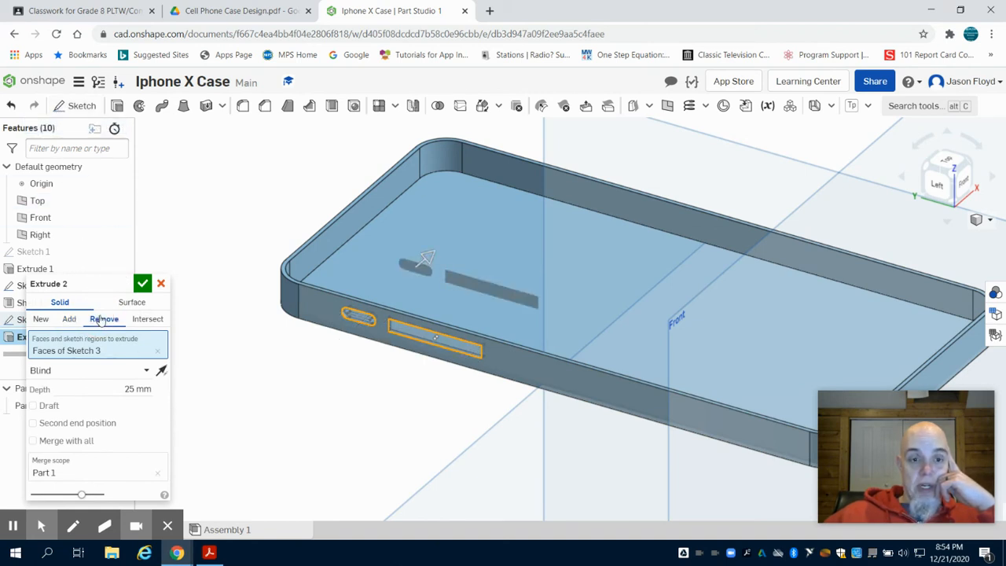
{"action": "left_click", "coordinate": [144, 388]}
{"action": "type", "text": "1"}
{"action": "key", "text": "Return"}
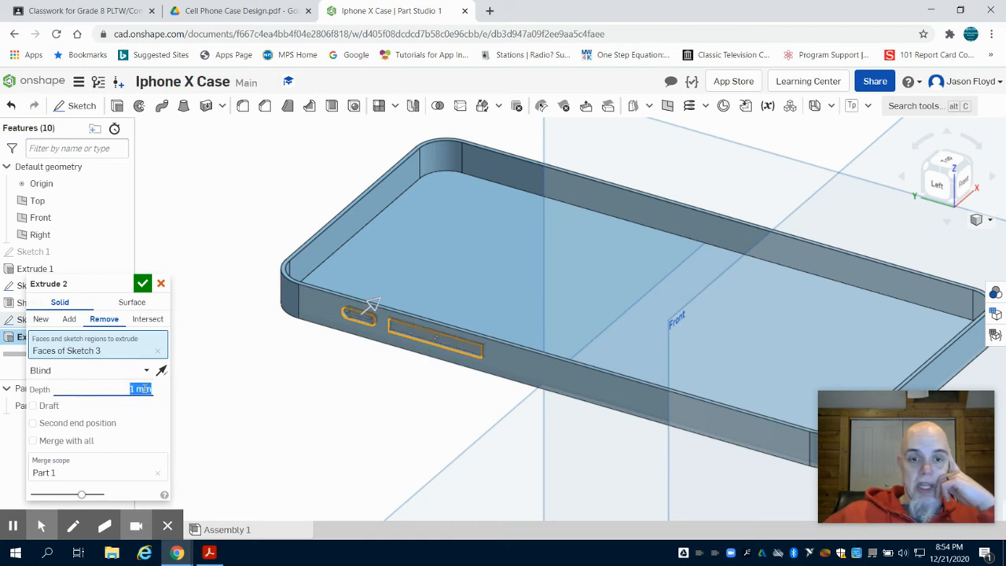
{"action": "left_click", "coordinate": [144, 285]}
- Try to fillet the outer edge of the slot opening with small radii up to 0.5 mm, and discard the fillet
{"action": "right_click_drag", "start_coordinate": [215, 316], "coordinate": [314, 321]}
{"action": "scroll", "coordinate": [311, 257], "scroll_direction": "up", "scroll_amount": 1}
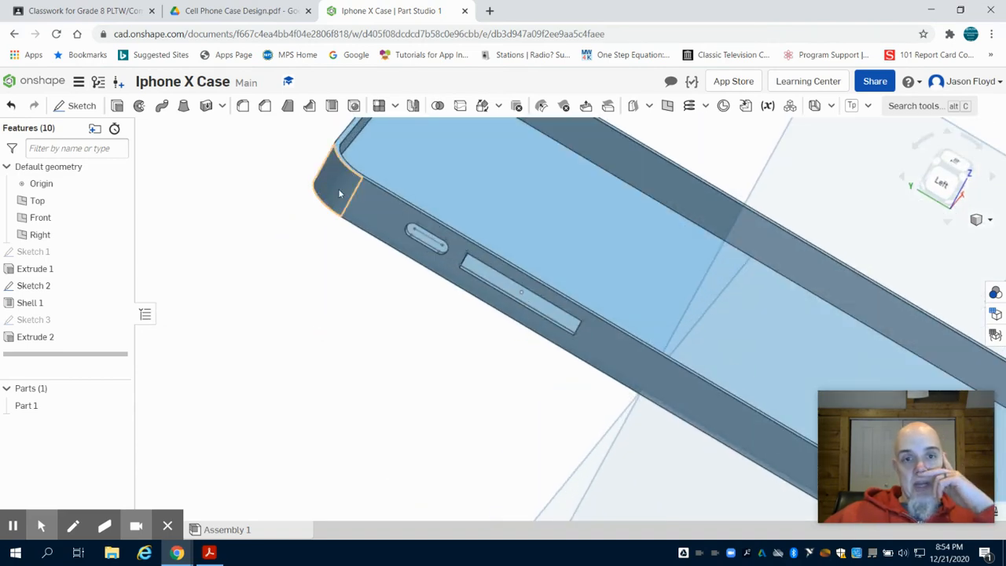
{"action": "left_click", "coordinate": [245, 107]}
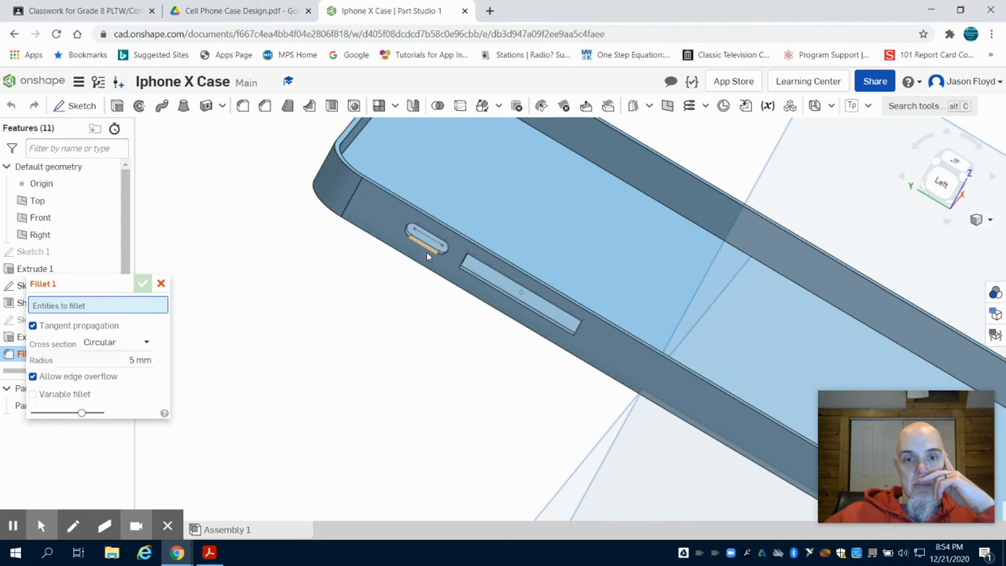
{"action": "scroll", "coordinate": [426, 251], "scroll_direction": "up", "scroll_amount": 3}
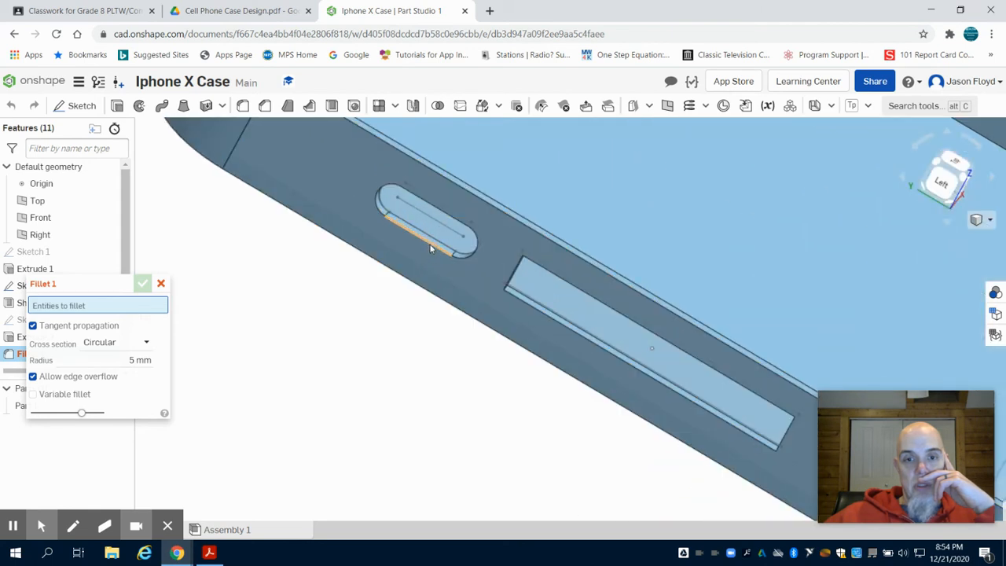
{"action": "left_click", "coordinate": [430, 248]}
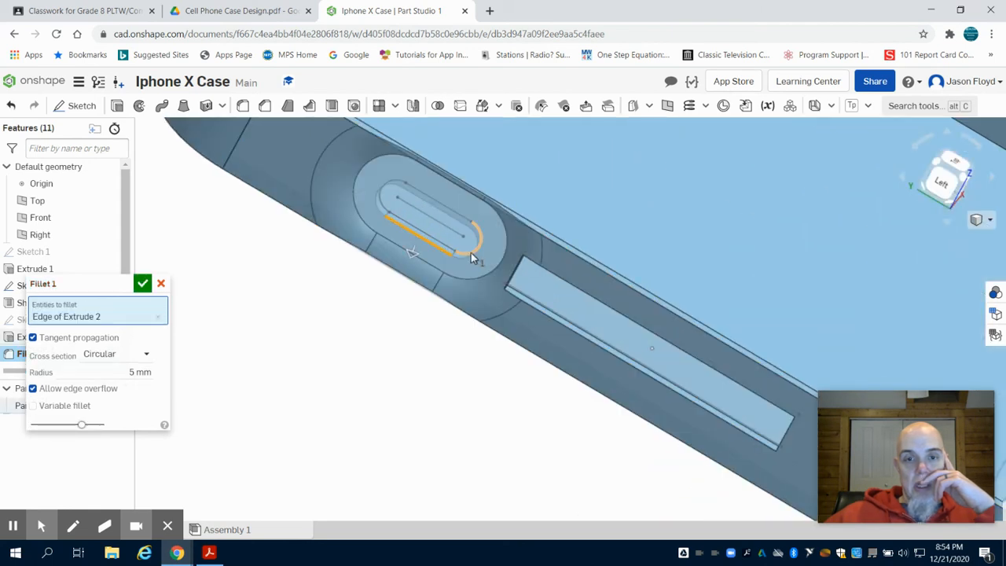
{"action": "left_click", "coordinate": [139, 372]}
{"action": "key", "text": "BackSpace"}
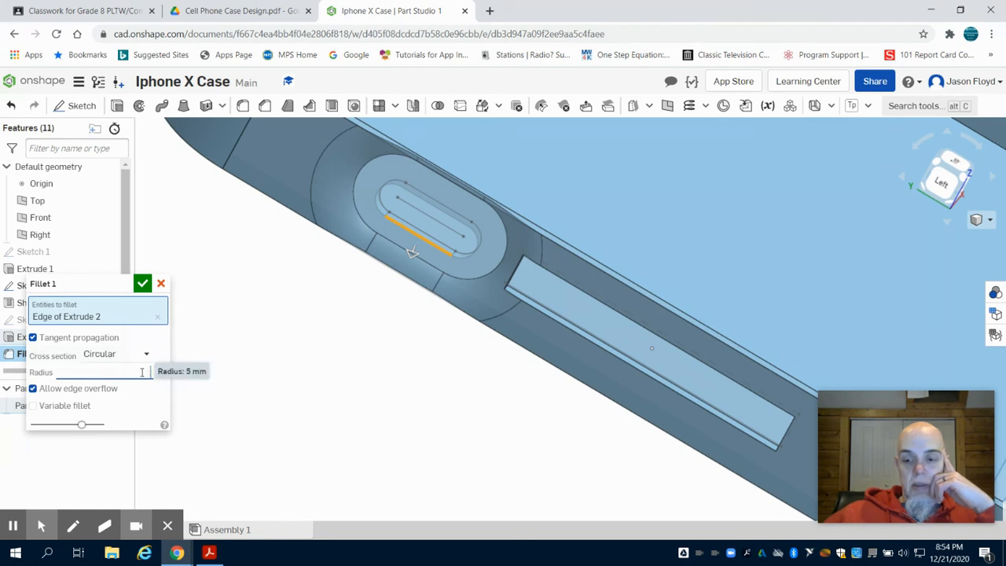
{"action": "type", "text": "0.1"}
{"action": "key", "text": "Return"}
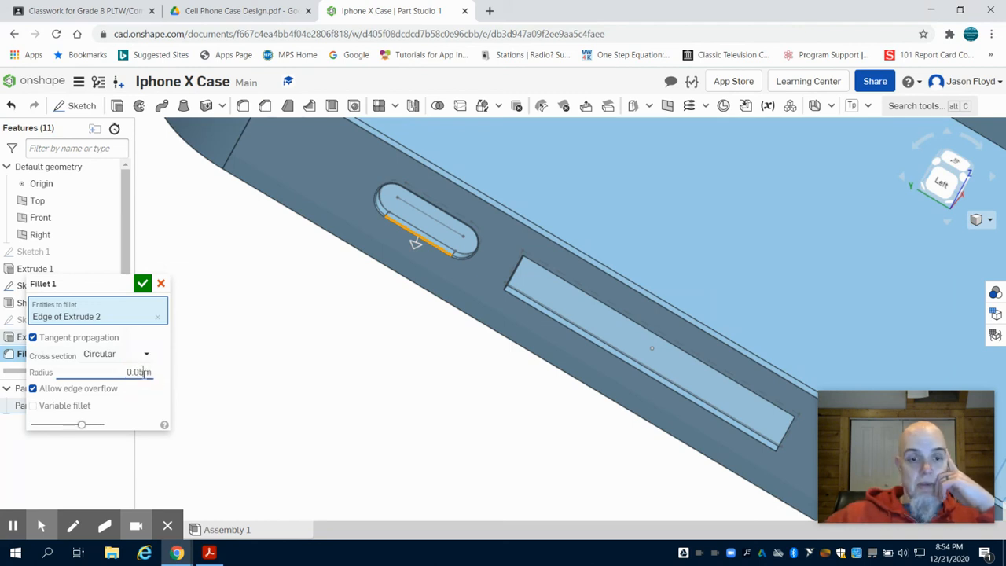
{"action": "key", "text": "BackSpace"}
{"action": "type", "text": "5"}
{"action": "key", "text": "Return"}
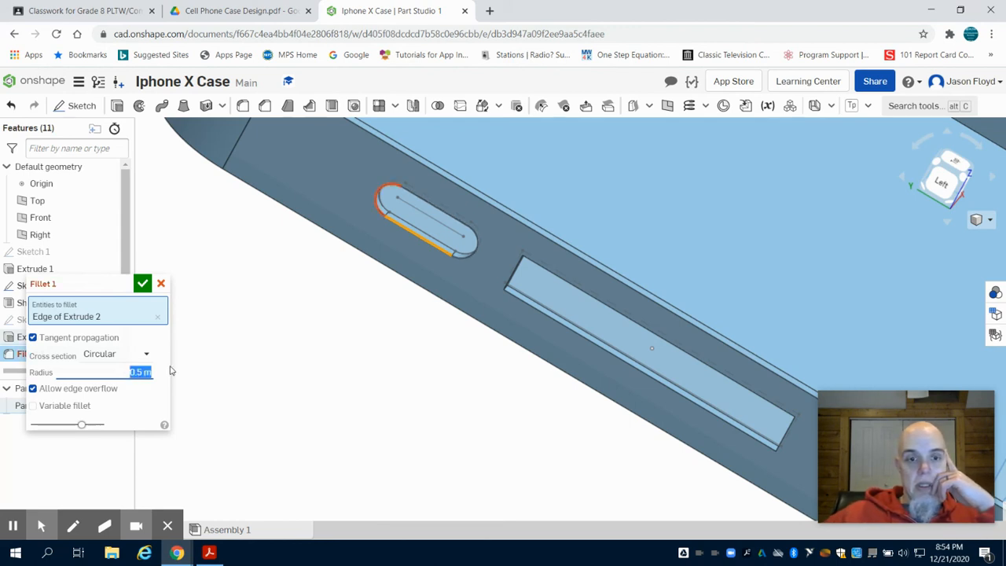
{"action": "left_click", "coordinate": [160, 283]}
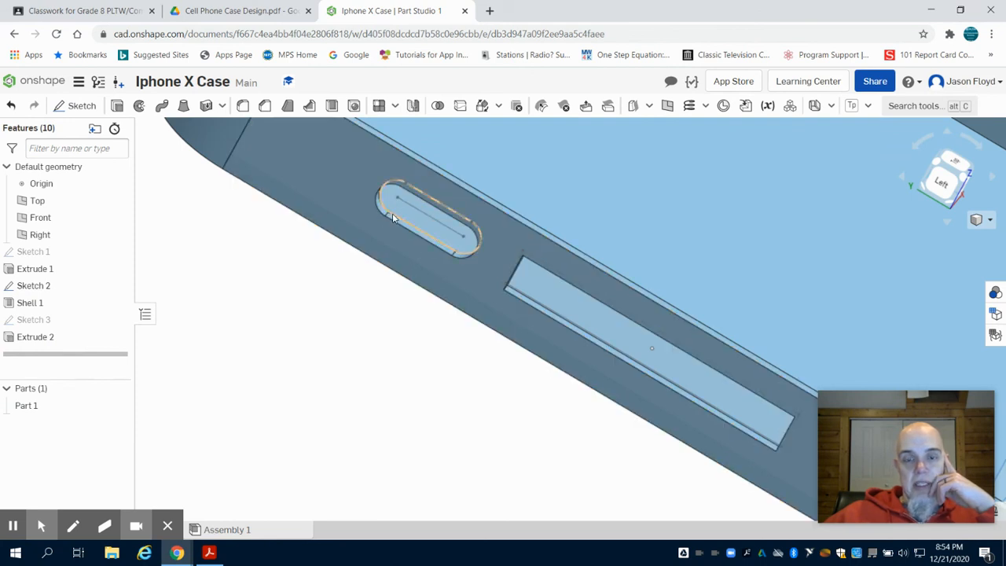
- Examine the case's overall shape and its side button openings from several viewing angles
{"action": "left_click", "coordinate": [961, 181]}
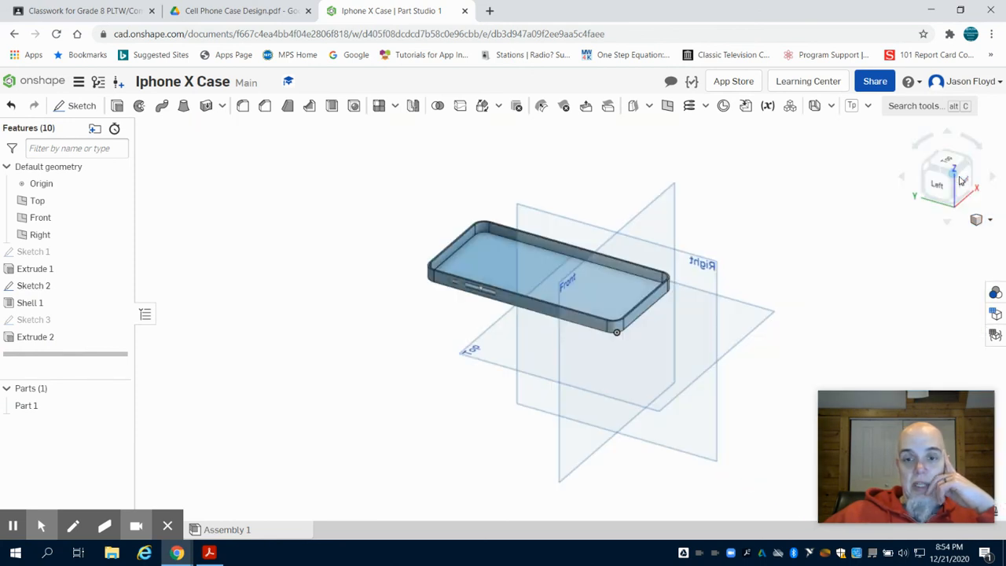
{"action": "mouse_move", "coordinate": [51, 520]}
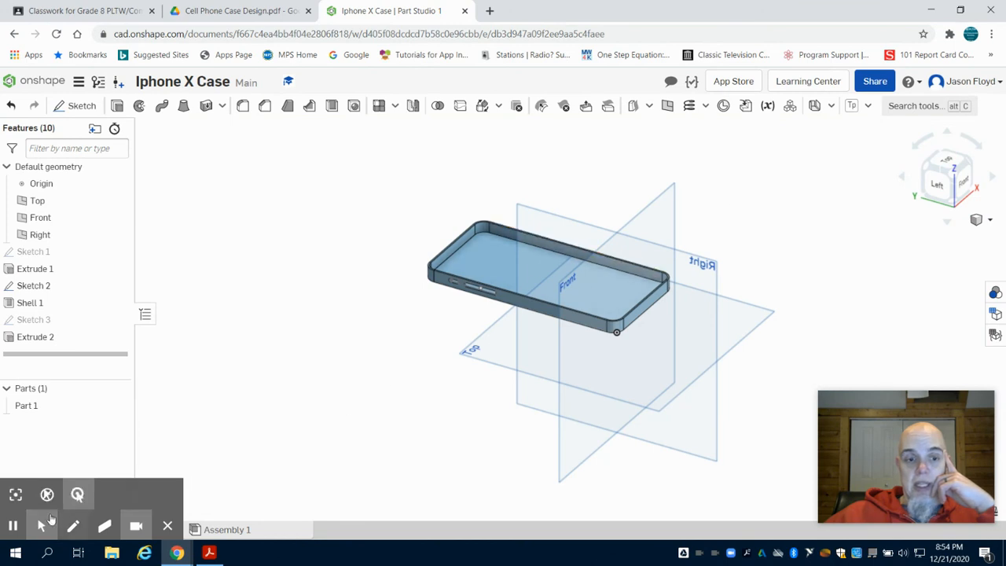
{"action": "left_click", "coordinate": [12, 524]}
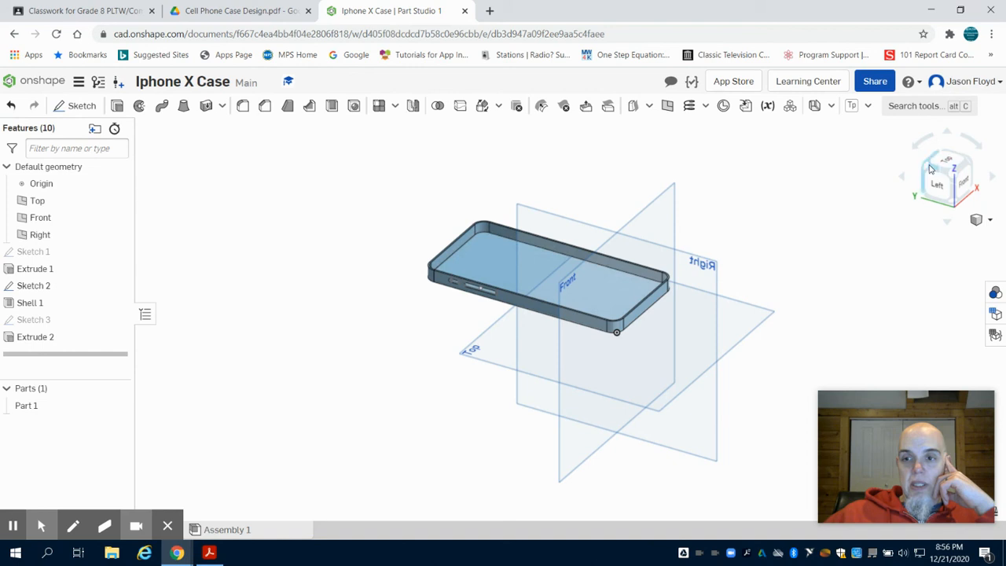
{"action": "left_click", "coordinate": [952, 171]}
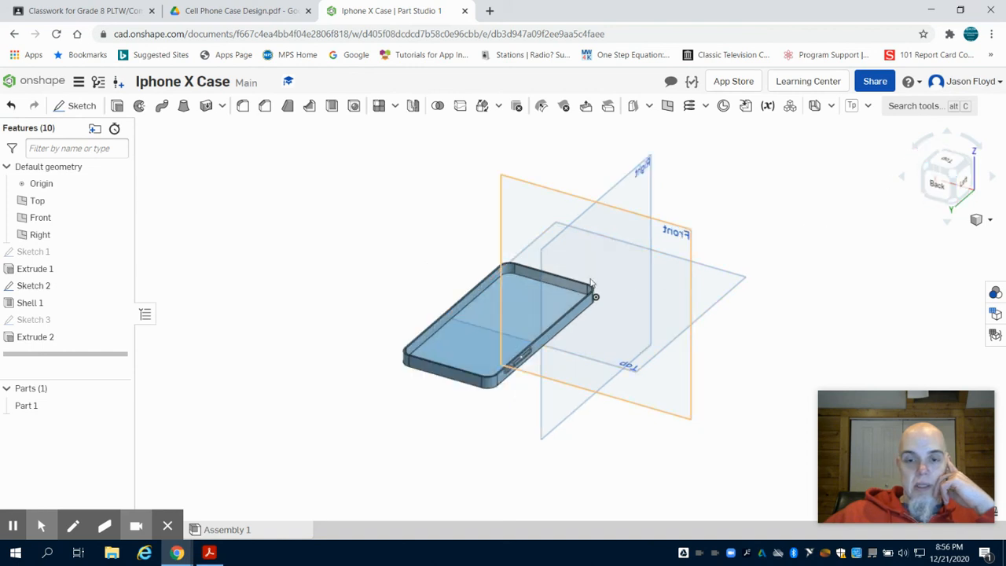
{"action": "scroll", "coordinate": [428, 349], "scroll_direction": "up", "scroll_amount": 2}
{"action": "scroll", "coordinate": [442, 337], "scroll_direction": "up", "scroll_amount": 2}
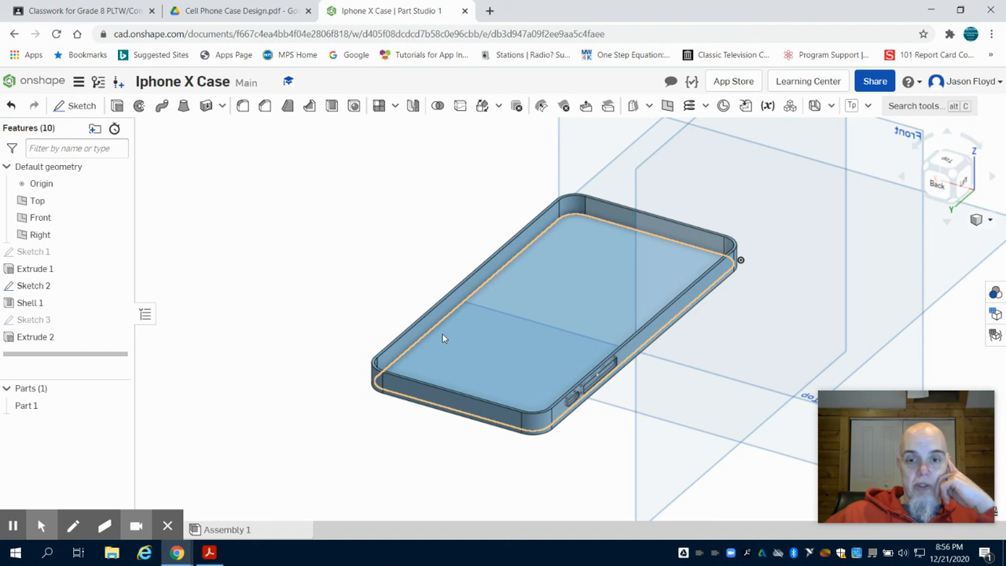
{"action": "left_click", "coordinate": [969, 164]}
{"action": "right_click_drag", "start_coordinate": [830, 213], "coordinate": [861, 254]}
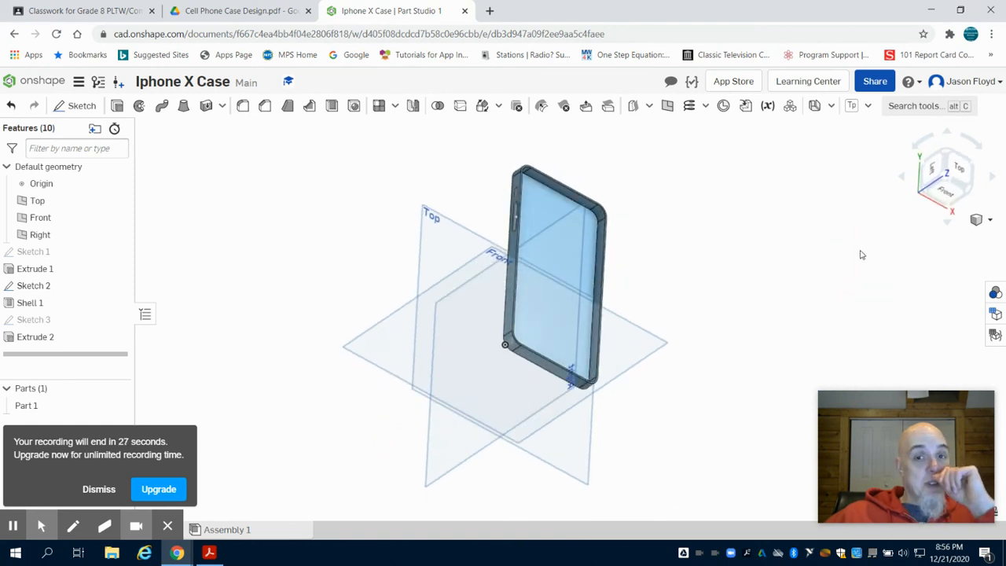